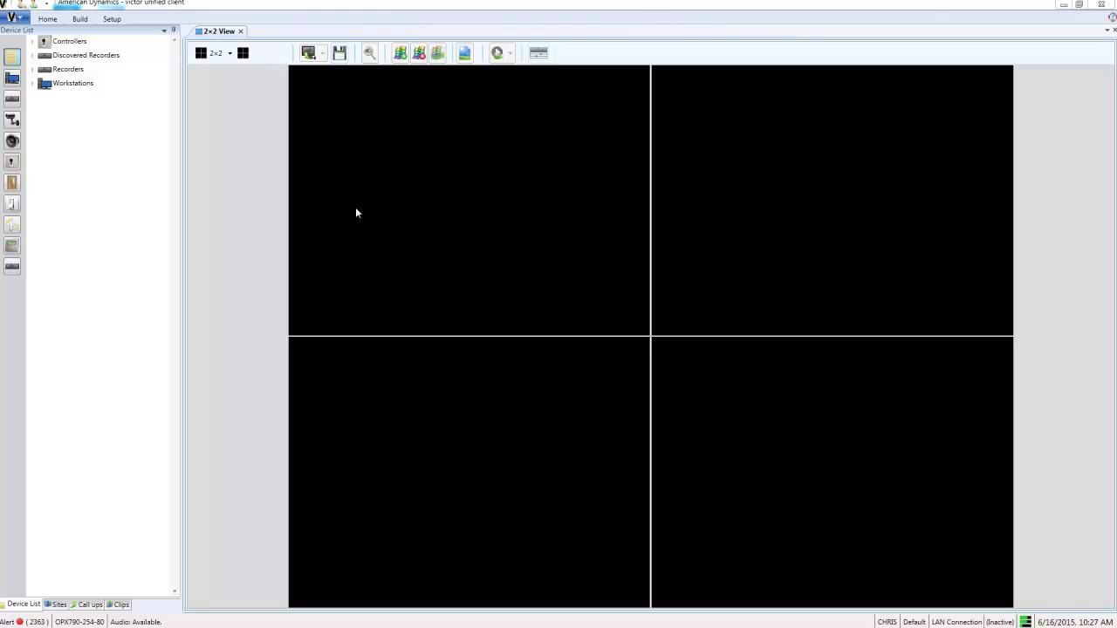
- Create a new personnel record and enter the person's first and last name
{"action": "left_click", "coordinate": [113, 19]}
{"action": "left_click", "coordinate": [434, 58]}
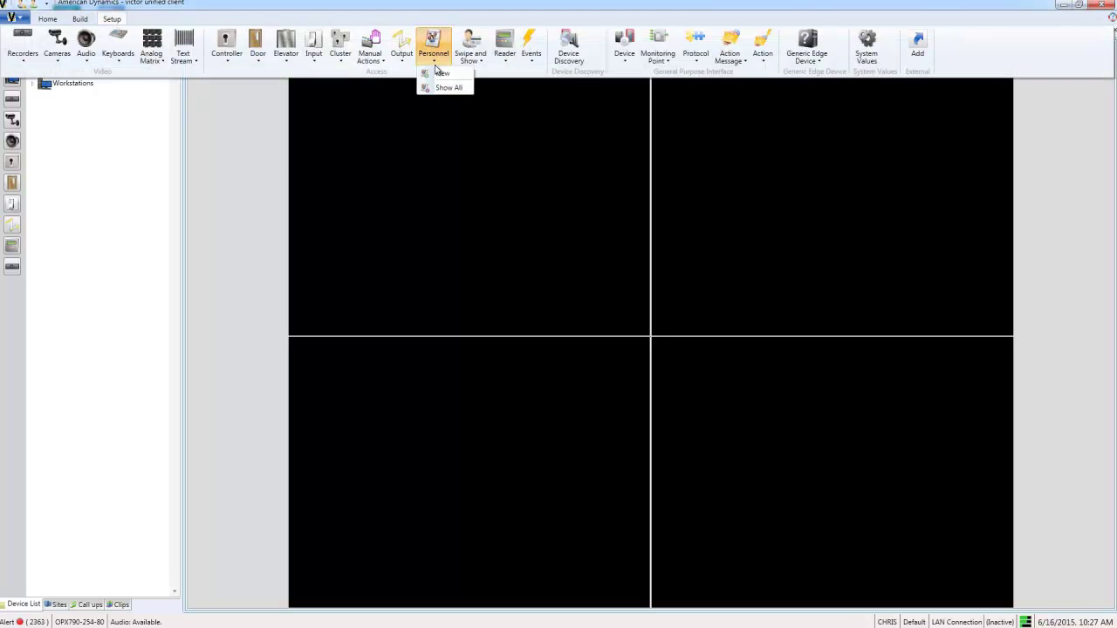
{"action": "left_click", "coordinate": [441, 73]}
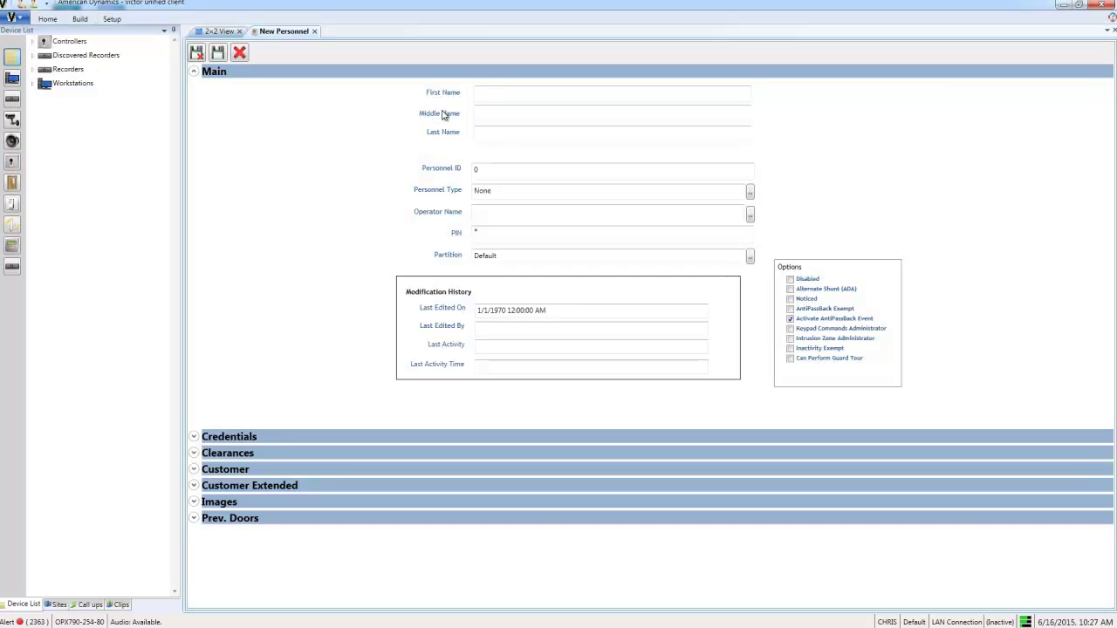
{"action": "key", "text": "Tab"}
{"action": "key", "text": "Tab"}
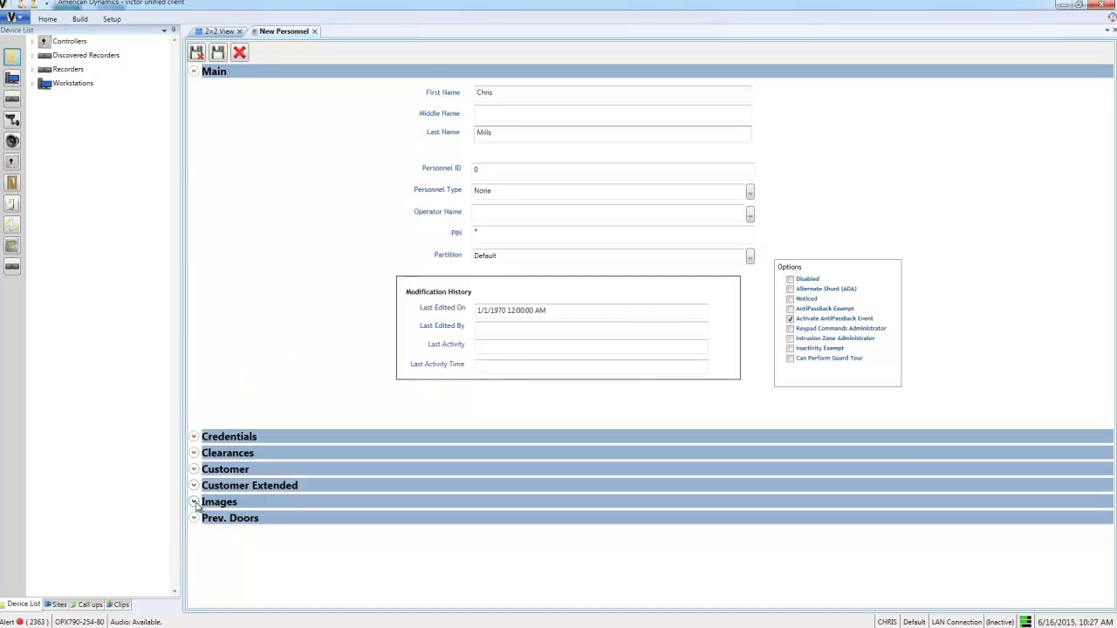
- Attach photo DSC_0028 to the record as its primary portrait image
{"action": "left_click", "coordinate": [195, 503]}
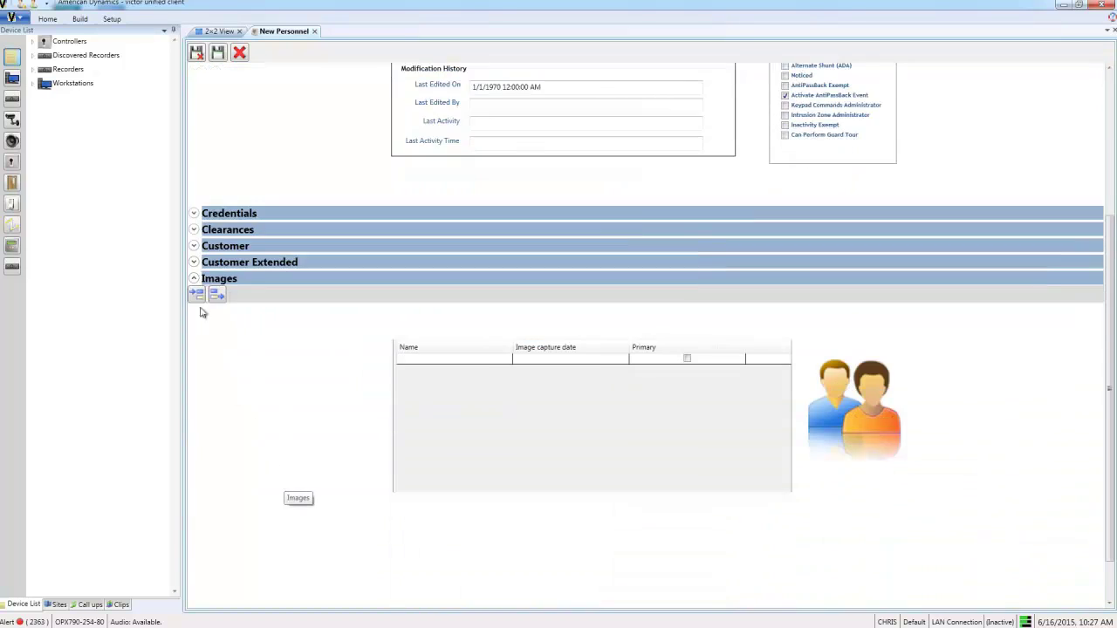
{"action": "left_click", "coordinate": [197, 295]}
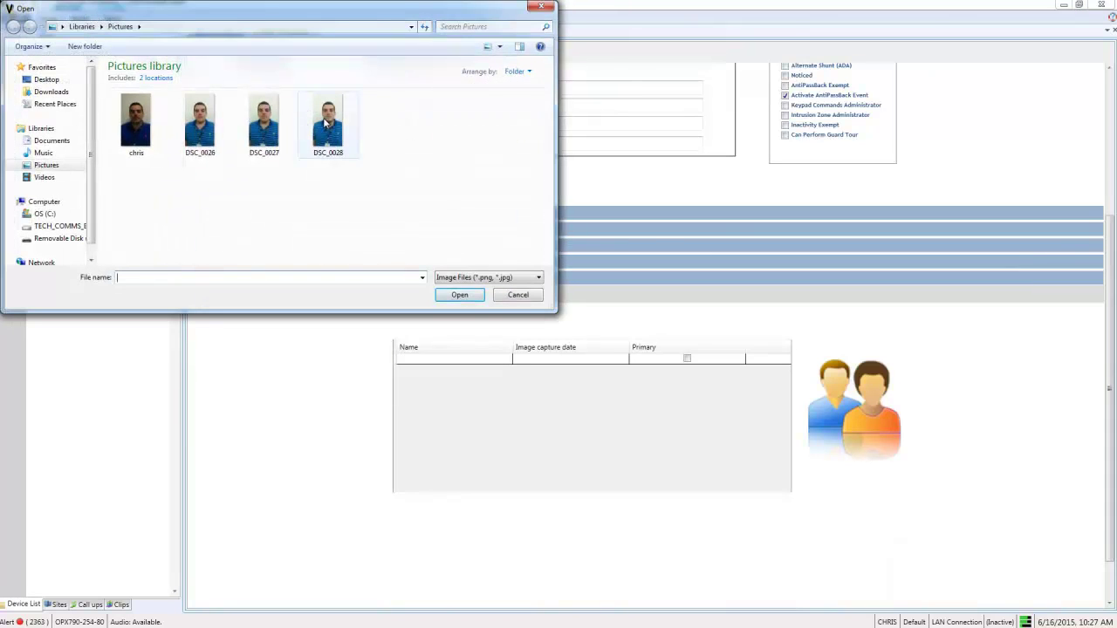
{"action": "left_click", "coordinate": [327, 124]}
{"action": "left_click", "coordinate": [457, 295]}
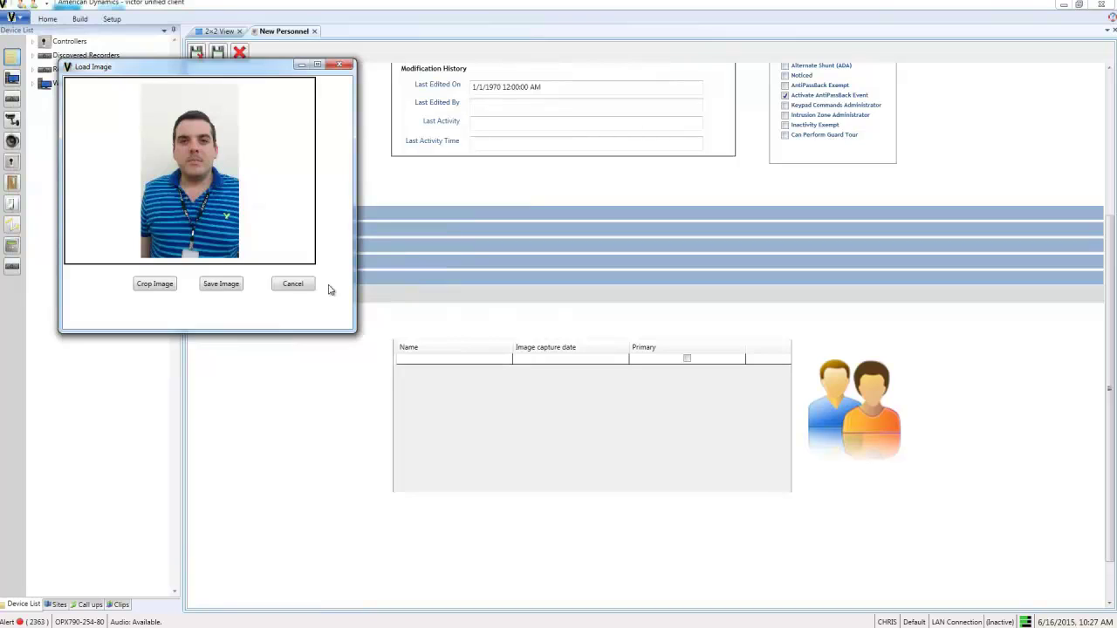
{"action": "left_click", "coordinate": [219, 284]}
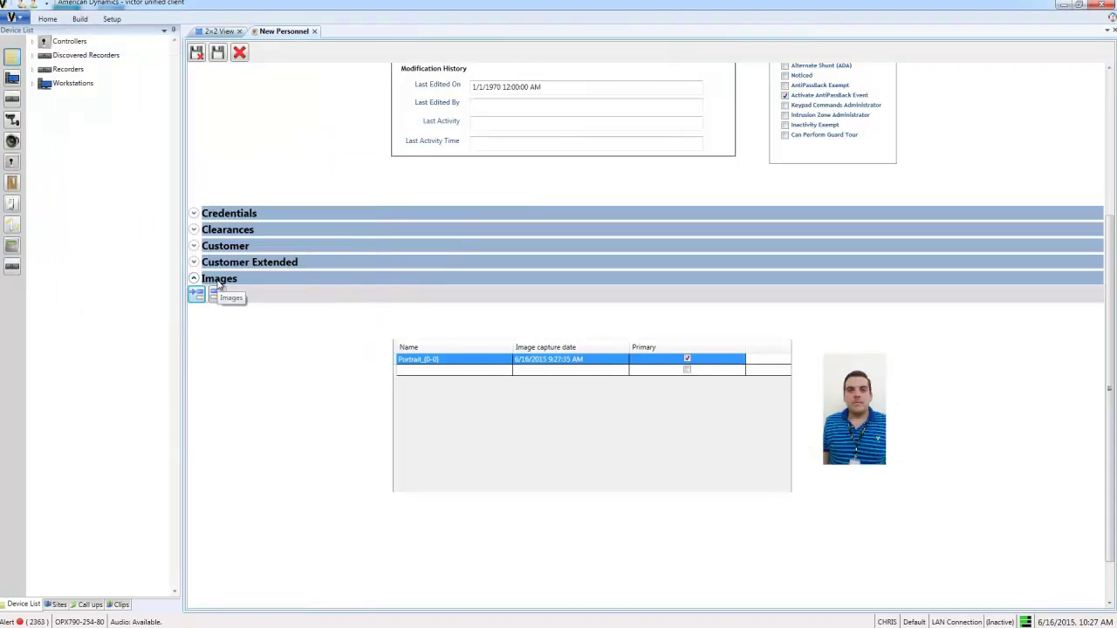
- Add a Card Only credential to the record and enter the card number
{"action": "left_click", "coordinate": [193, 214]}
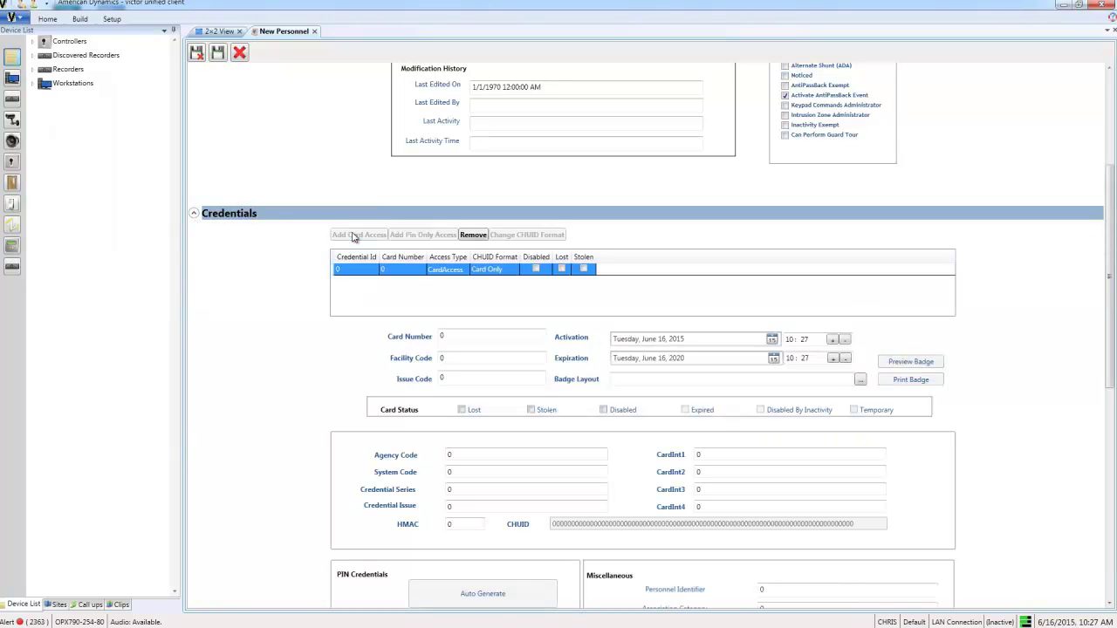
{"action": "left_click", "coordinate": [458, 336]}
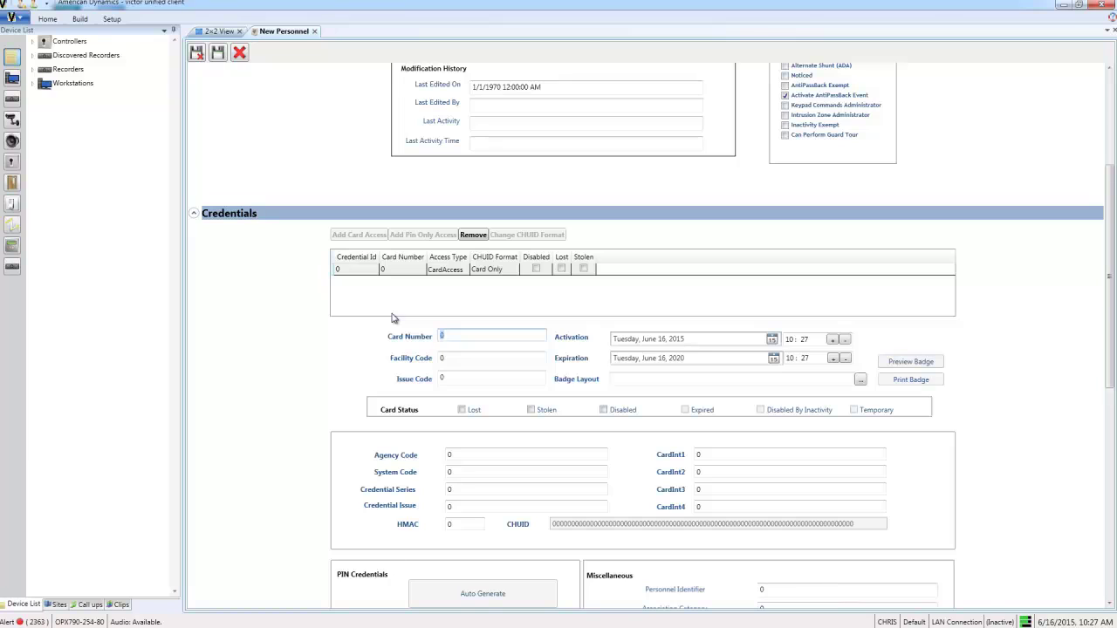
{"action": "left_click", "coordinate": [319, 354]}
{"action": "scroll", "coordinate": [319, 354], "scroll_direction": "down", "scroll_amount": 8}
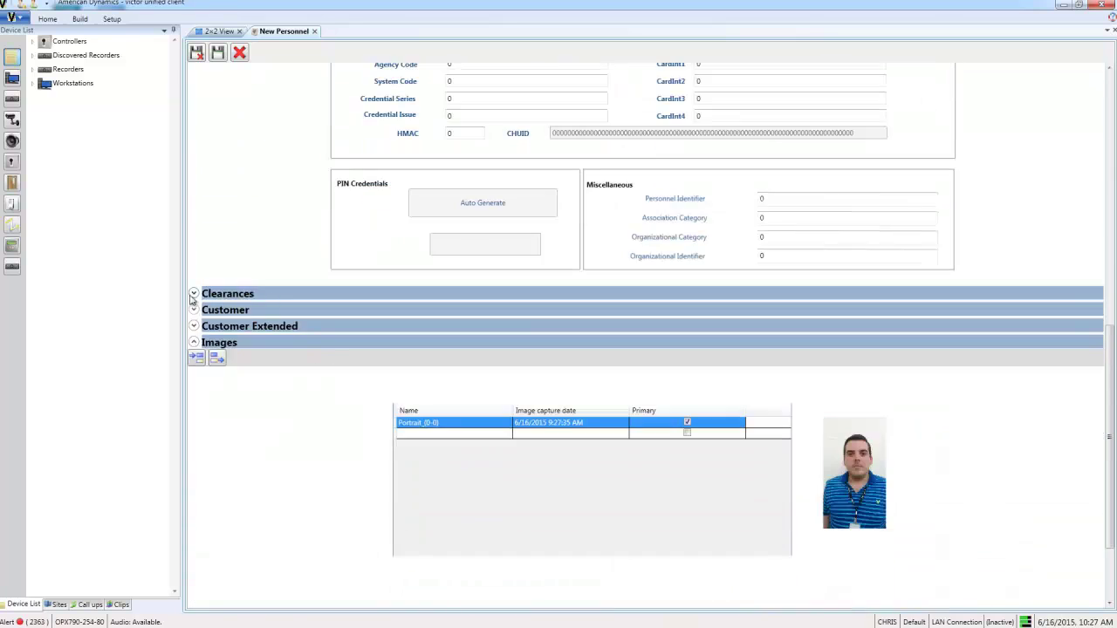
- Assign the qa clearance to the record, then save and close it
{"action": "left_click", "coordinate": [193, 294]}
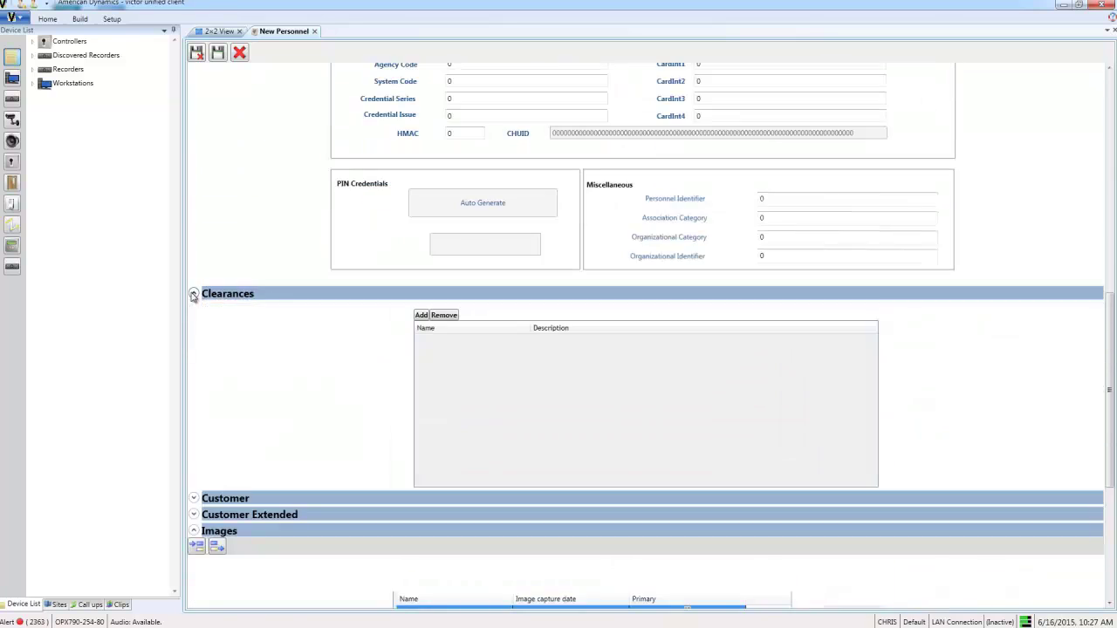
{"action": "left_click", "coordinate": [421, 315]}
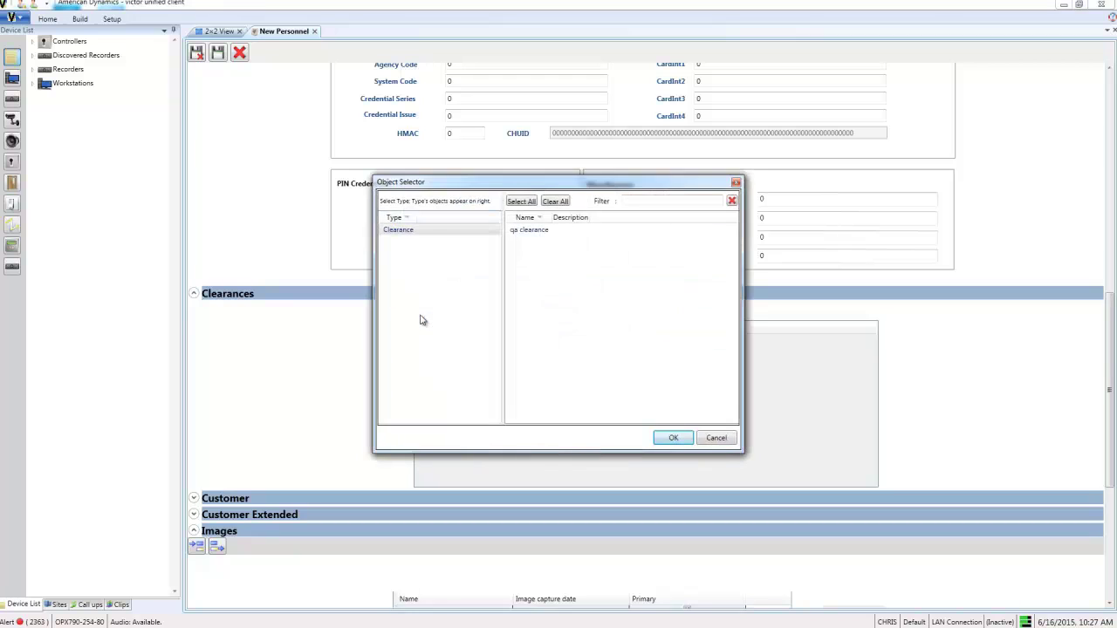
{"action": "left_click", "coordinate": [535, 231]}
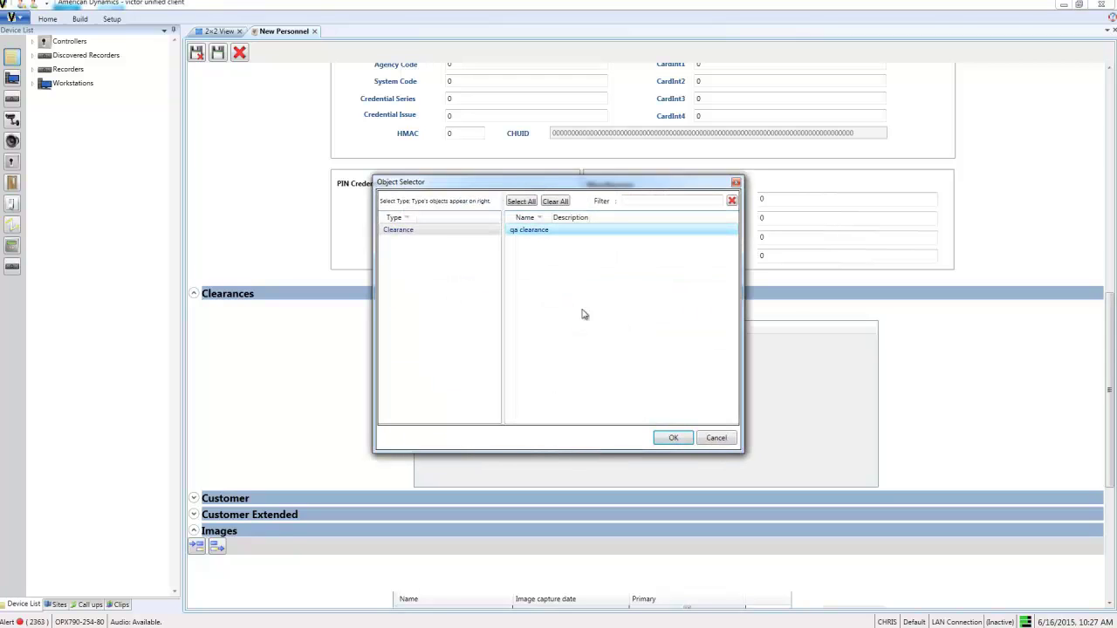
{"action": "left_click", "coordinate": [672, 438]}
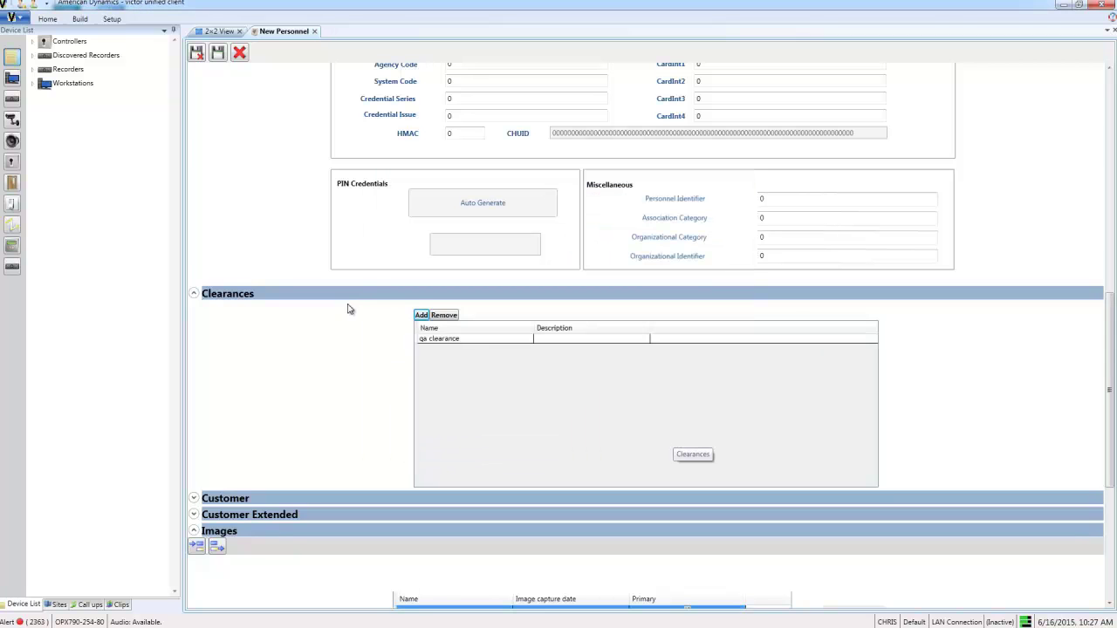
{"action": "left_click", "coordinate": [197, 53]}
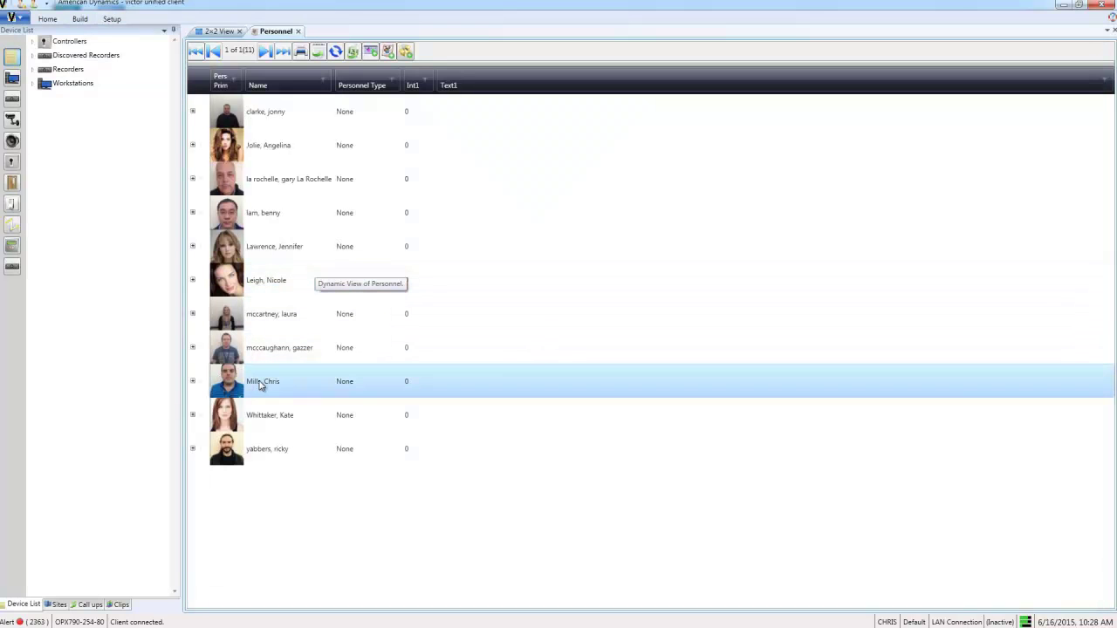
- Send the new person's image to the Facial Recognition DataBase from the personnel list
{"action": "right_click", "coordinate": [260, 385]}
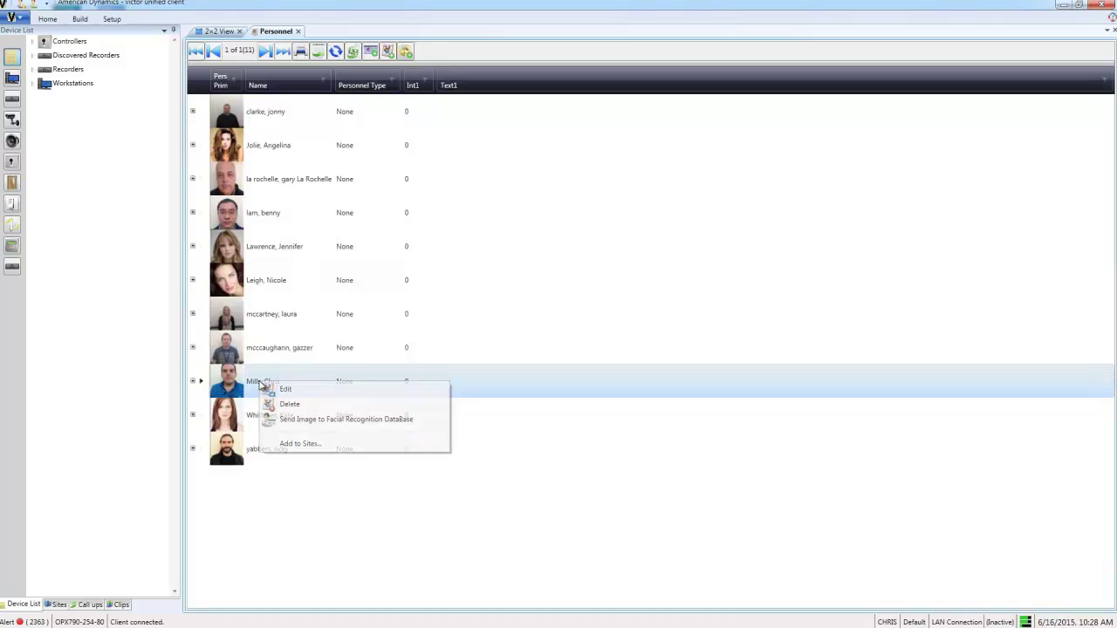
{"action": "left_click", "coordinate": [282, 425]}
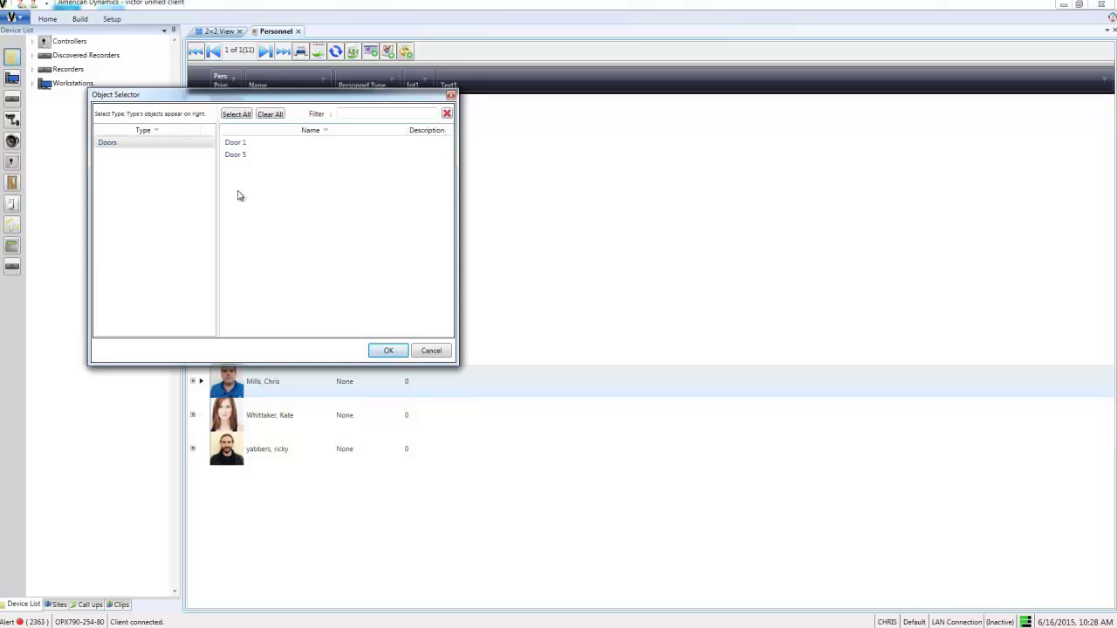
- Enroll the person at Door 1 and Door 5 and dismiss the enrollment result
{"action": "left_click", "coordinate": [236, 144]}
{"action": "left_click", "coordinate": [236, 155], "text": "ctrl"}
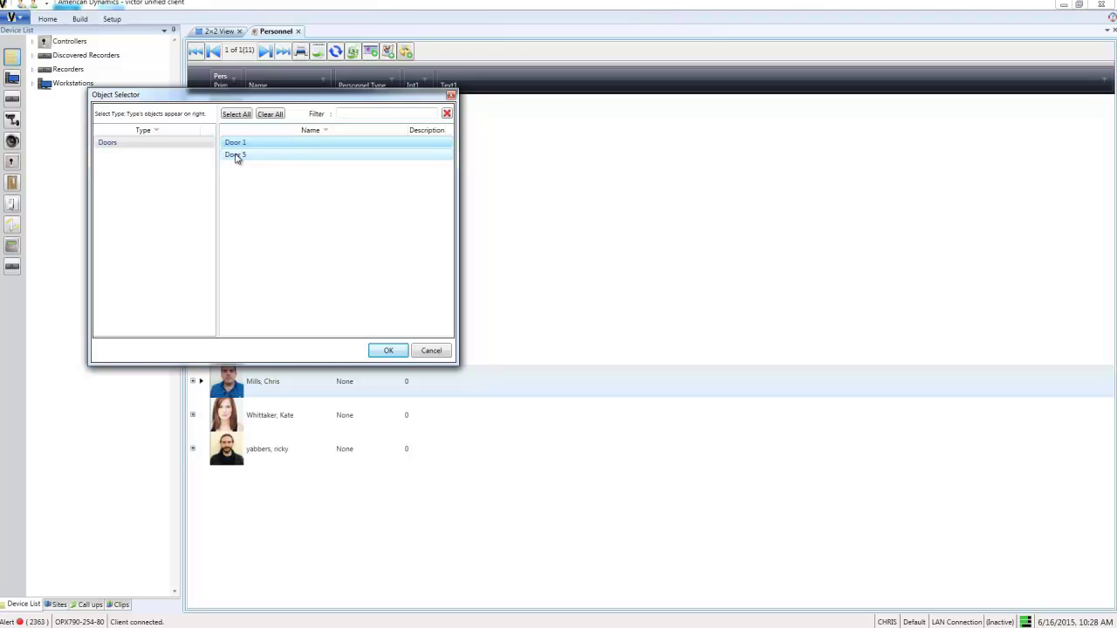
{"action": "left_click", "coordinate": [236, 157], "text": "ctrl"}
{"action": "left_click", "coordinate": [389, 351]}
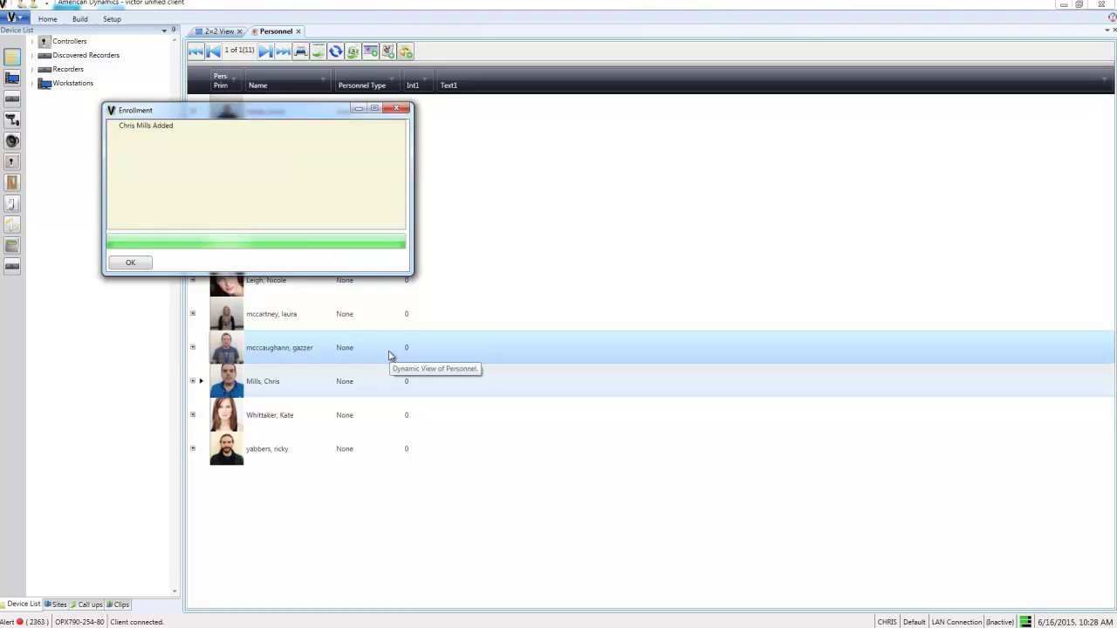
{"action": "left_click", "coordinate": [130, 263]}
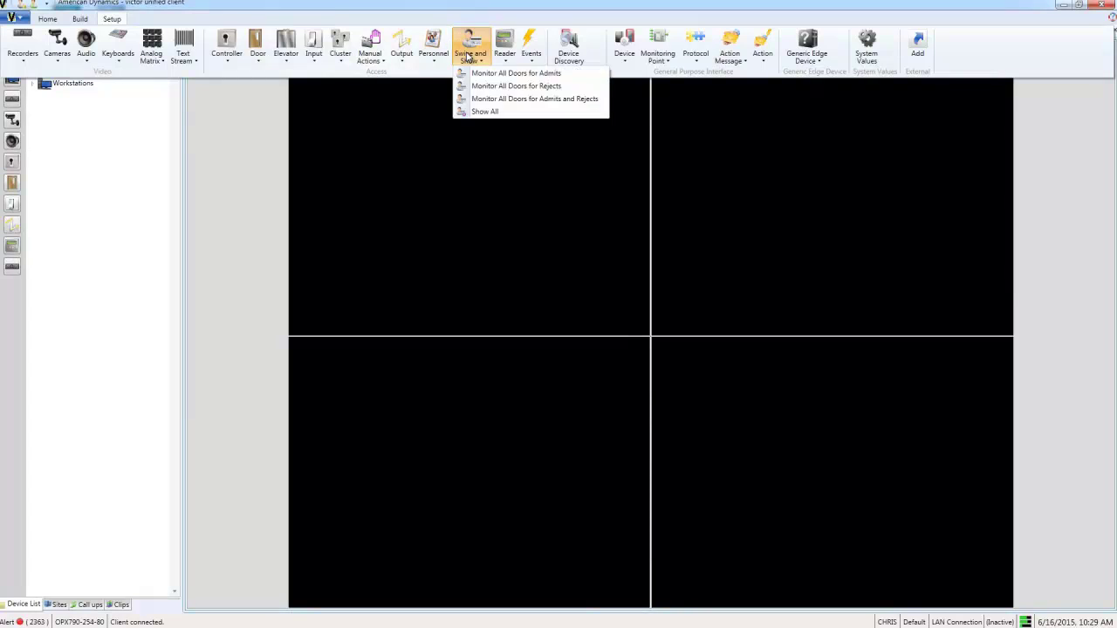
- Start Swipe and Show monitoring all doors for admits and rejects
{"action": "left_click", "coordinate": [469, 101]}
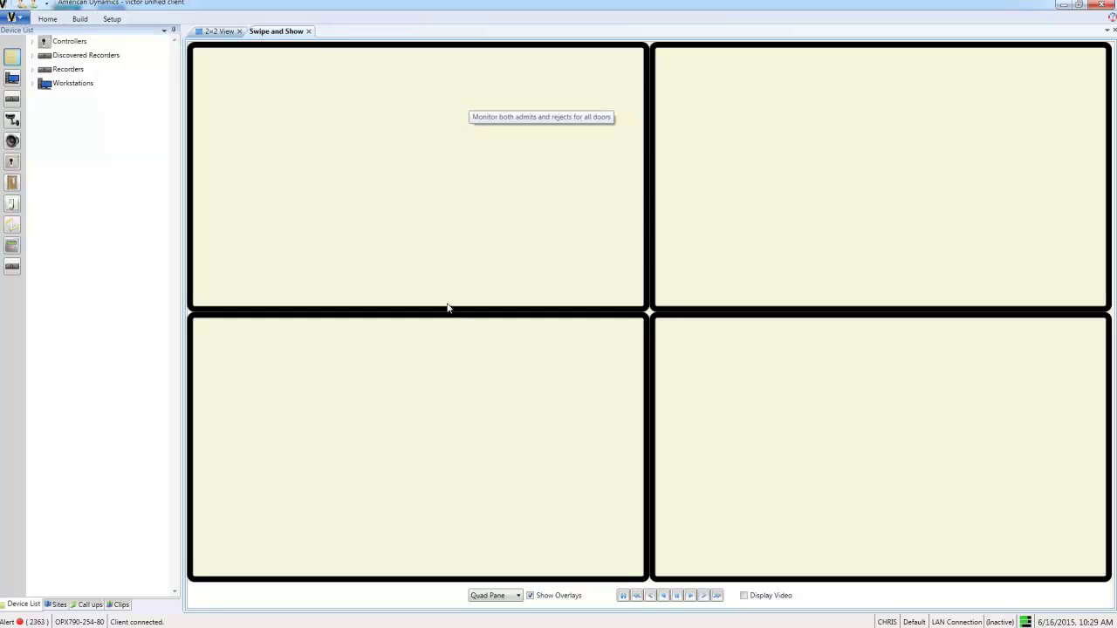
- Turn on Display Video in the Swipe and Show tab
{"action": "left_click", "coordinate": [743, 595]}
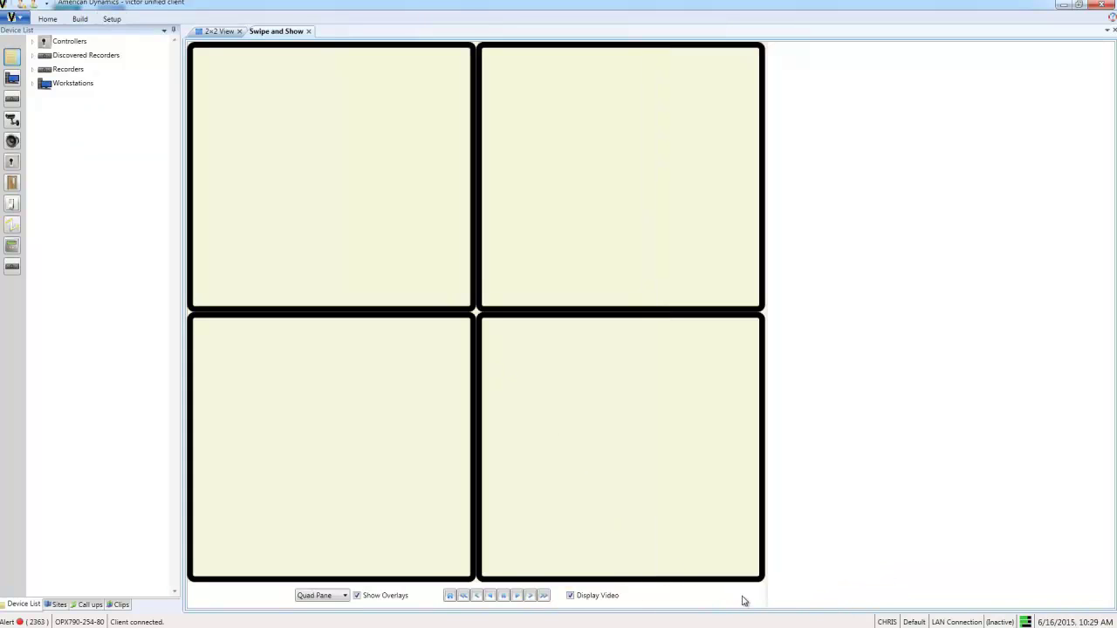